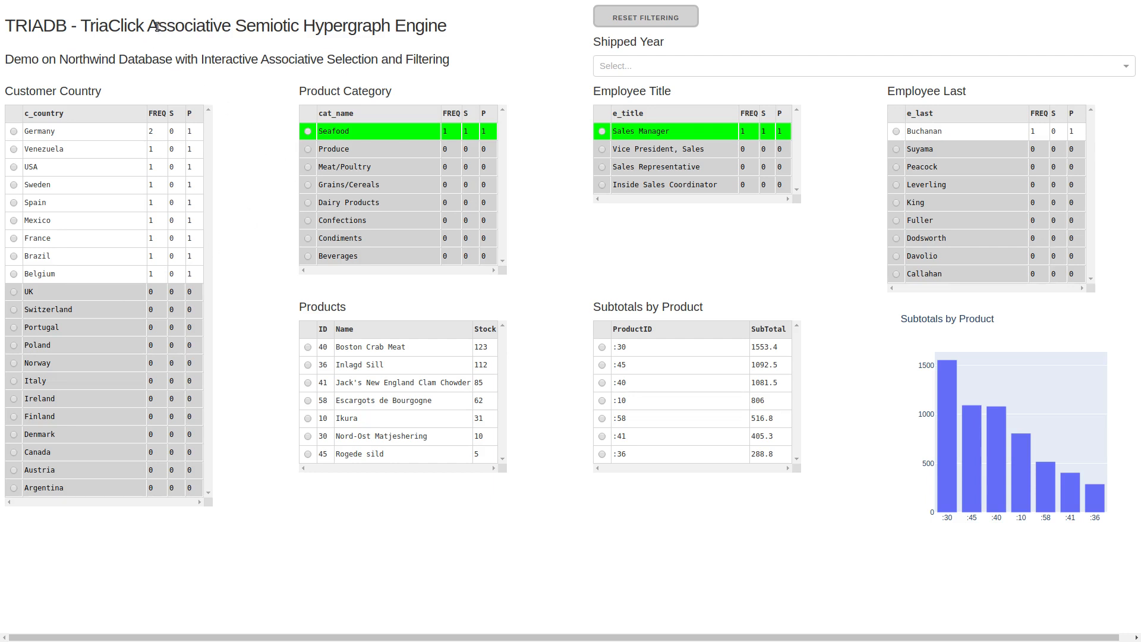
# Step: Examine the employee last name and customer countries associated with or excluded by the Seafood and Sales Manager selection
pyautogui.moveTo(158, 28); pyautogui.dragTo(446, 30)
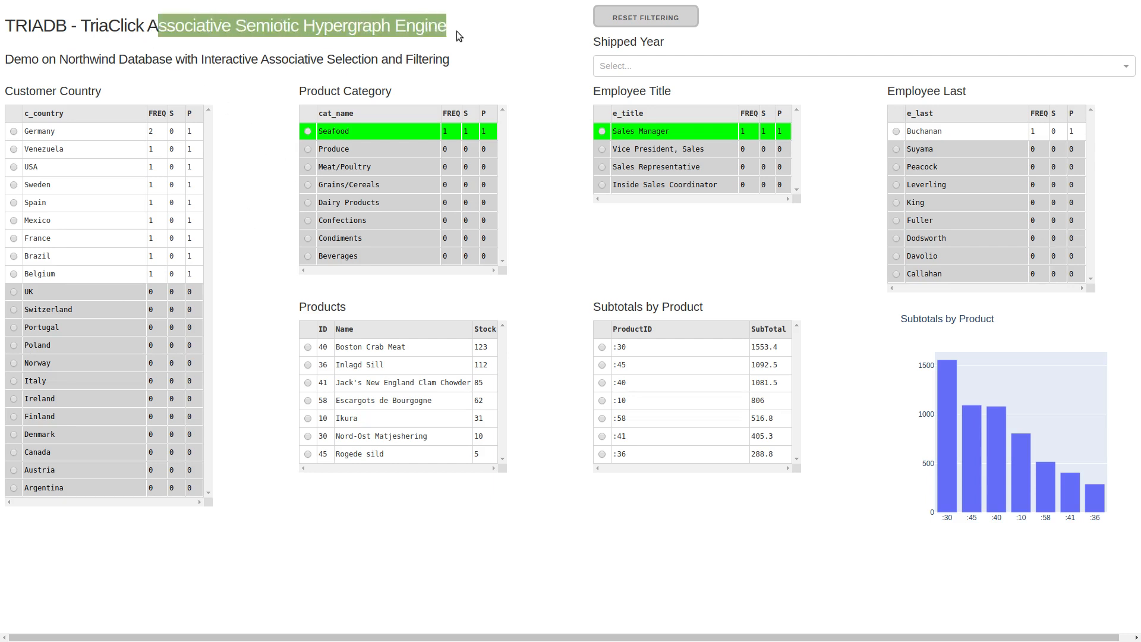
pyautogui.click(491, 60)
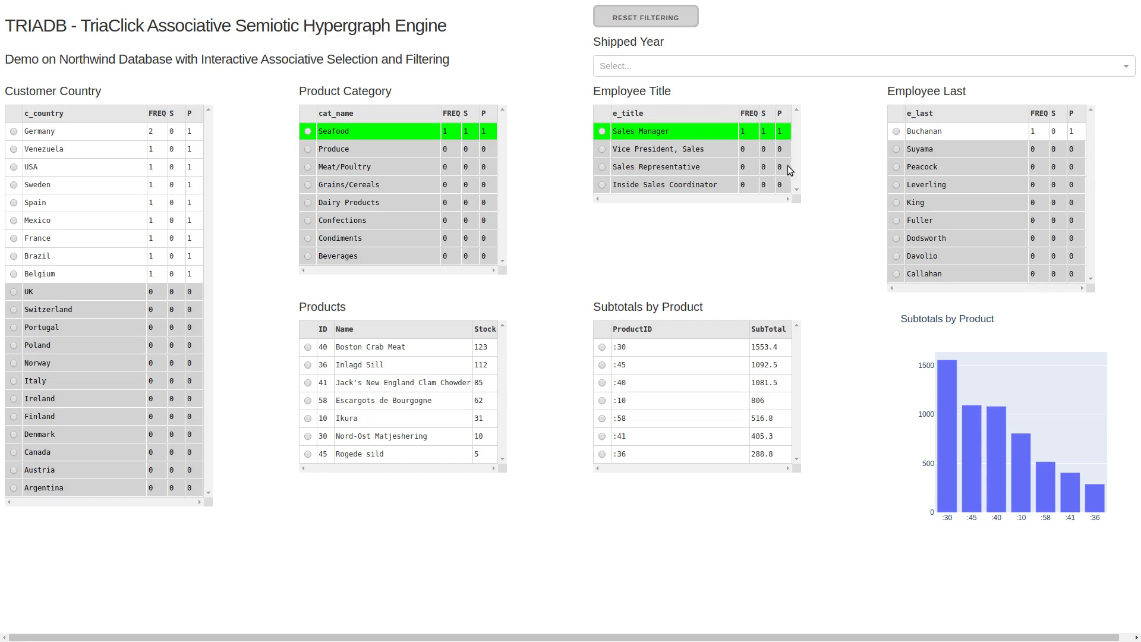
pyautogui.moveTo(971, 130); pyautogui.dragTo(922, 130)
pyautogui.moveTo(25, 131); pyautogui.dragTo(110, 271)
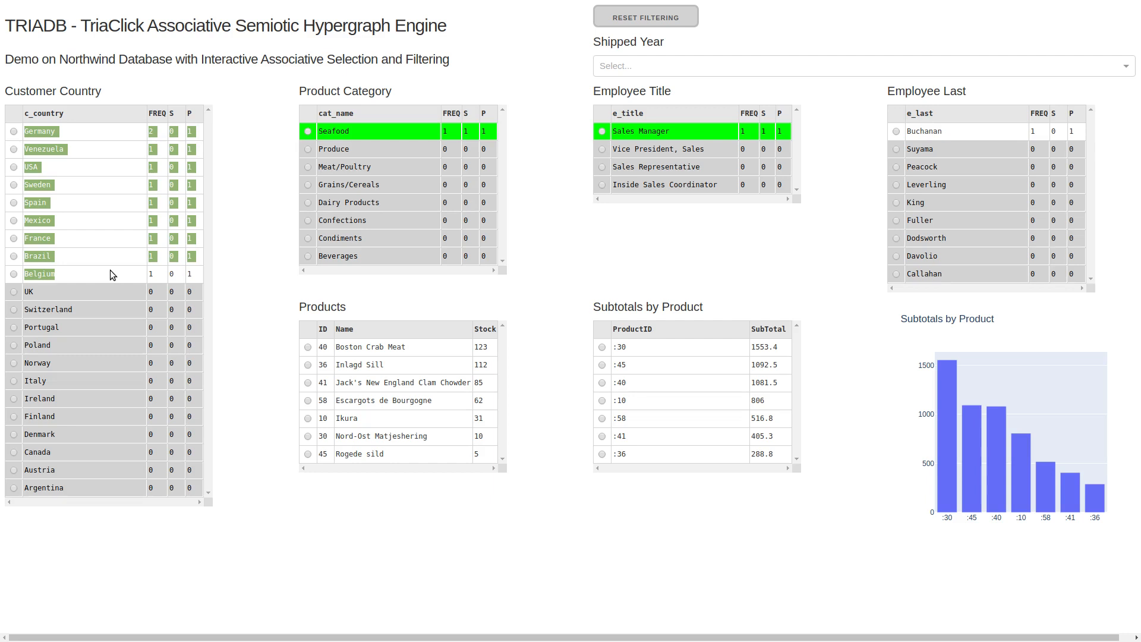
pyautogui.click(79, 310)
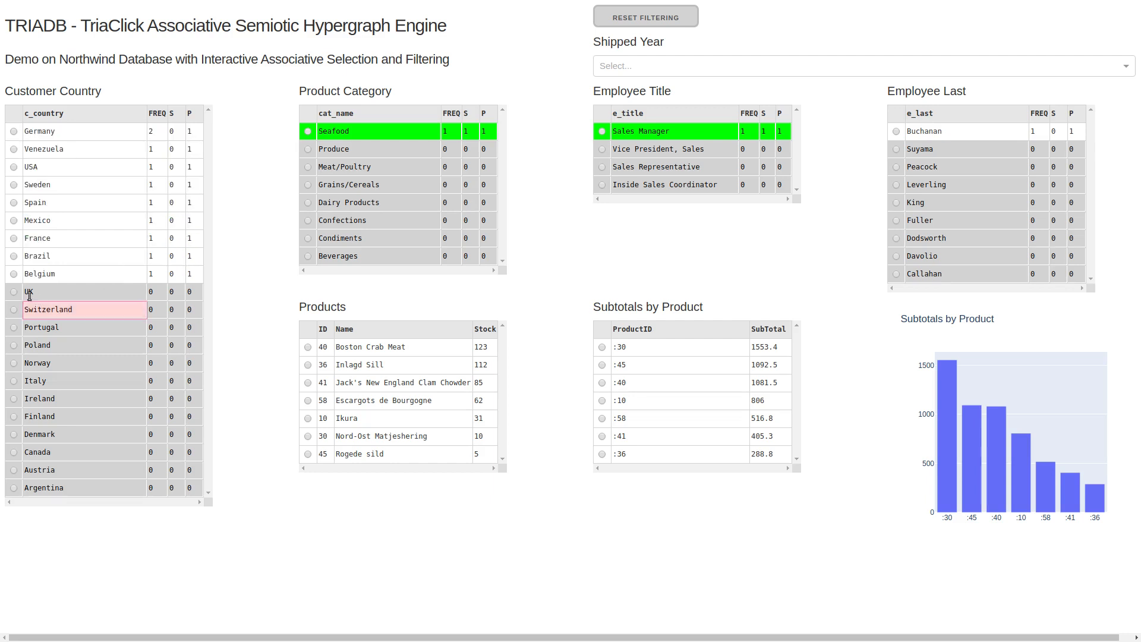
pyautogui.moveTo(27, 291); pyautogui.dragTo(166, 491)
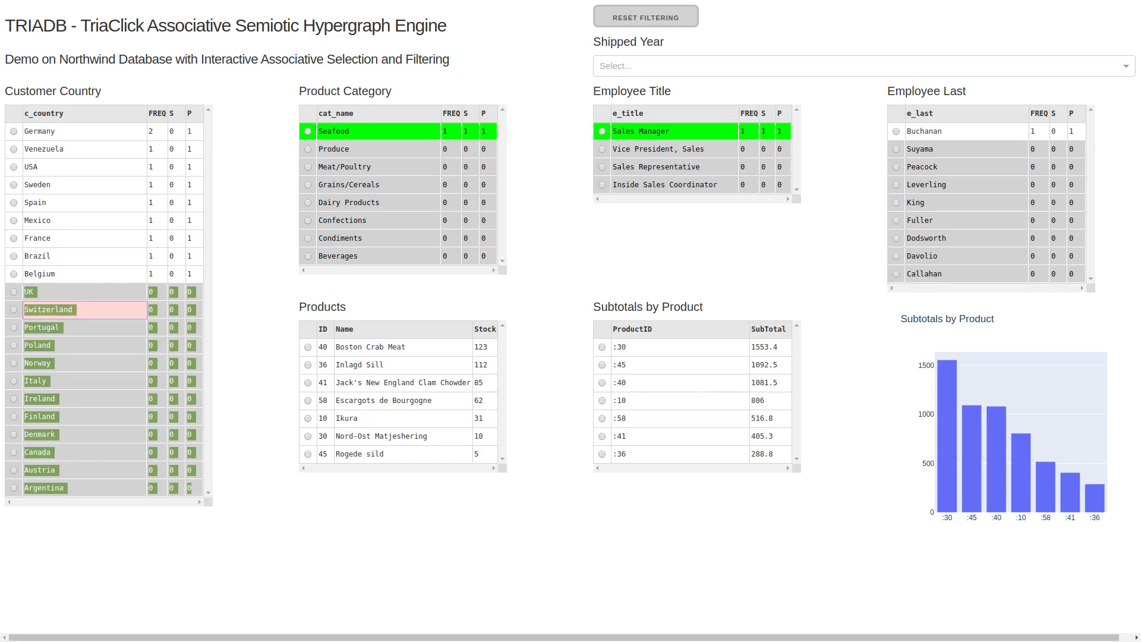
# Step: Reset the filtering and select the Grains/Cereals product category with the Sales Representative employee title
pyautogui.click(635, 19)
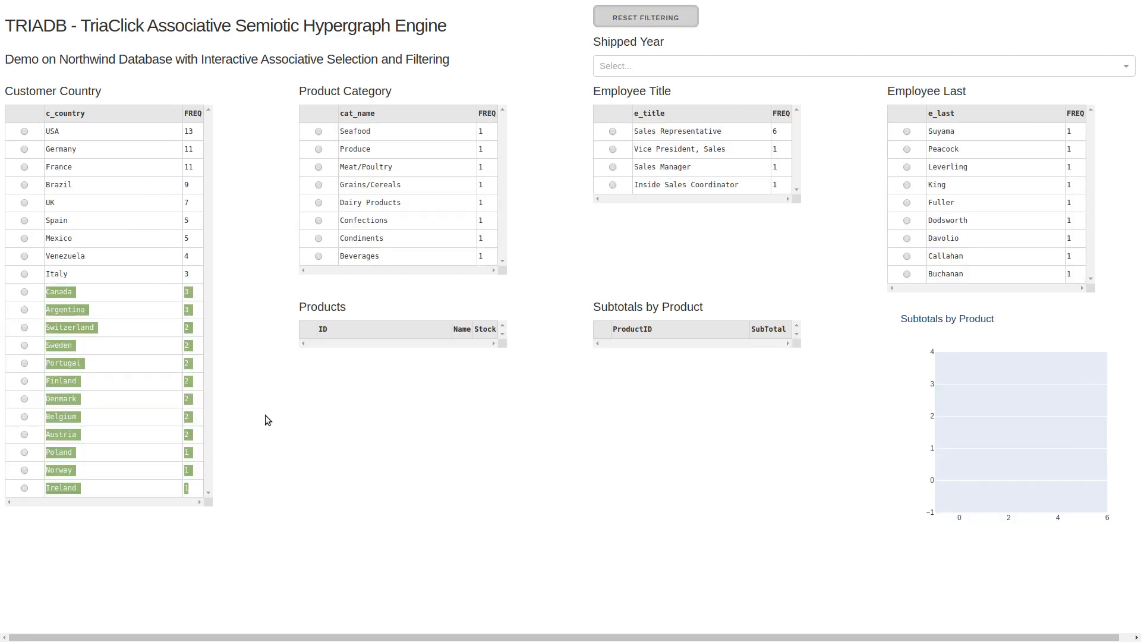
pyautogui.click(123, 435)
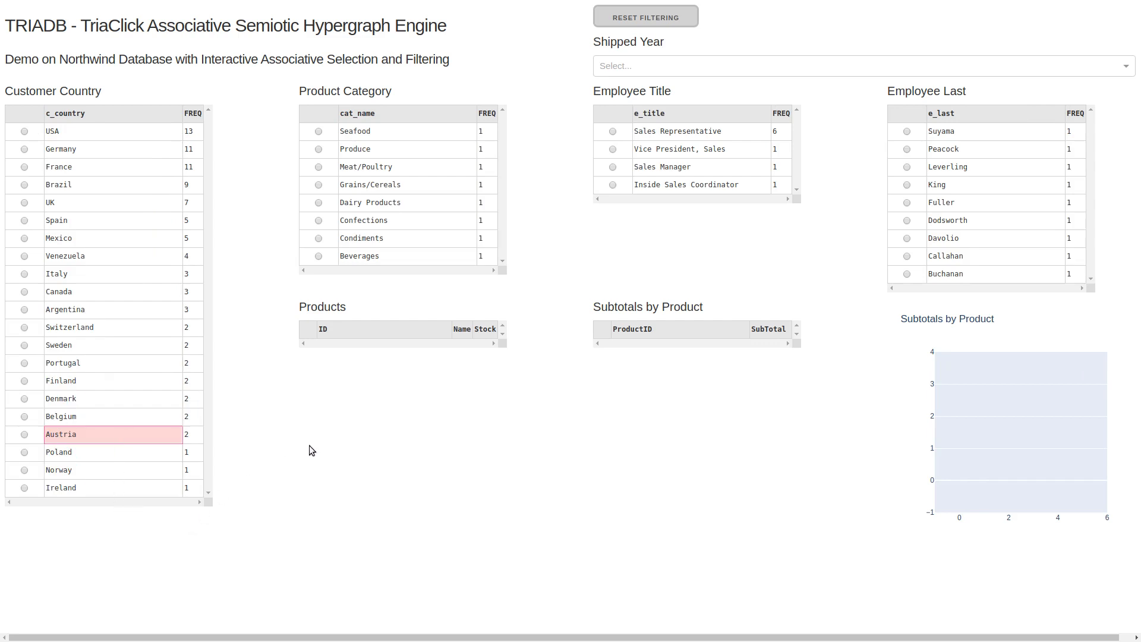
pyautogui.click(318, 185)
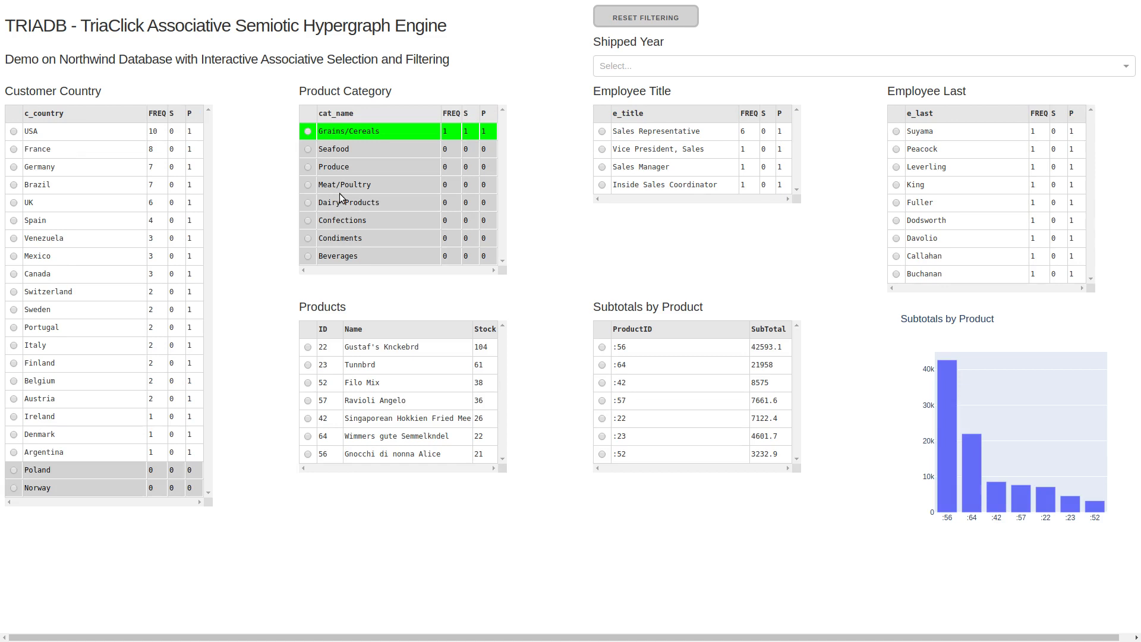
pyautogui.click(603, 131)
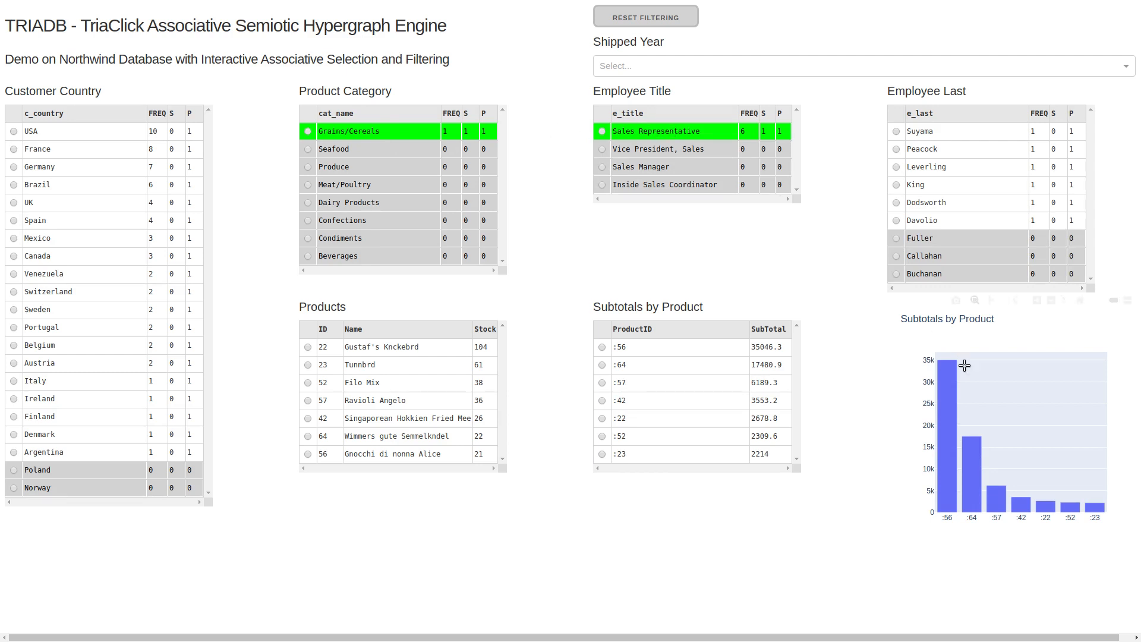
# Step: Examine the product subtotals chart, the Products table and the excluded customer countries for the filtered selection
pyautogui.moveTo(948, 375)
pyautogui.moveTo(361, 357); pyautogui.dragTo(505, 491)
pyautogui.click(553, 529)
pyautogui.moveTo(28, 468); pyautogui.dragTo(204, 491)
pyautogui.click(237, 481)
# Step: Filter the Grains/Cereals and Sales Representative selection further by shipped year 1994
pyautogui.click(658, 66)
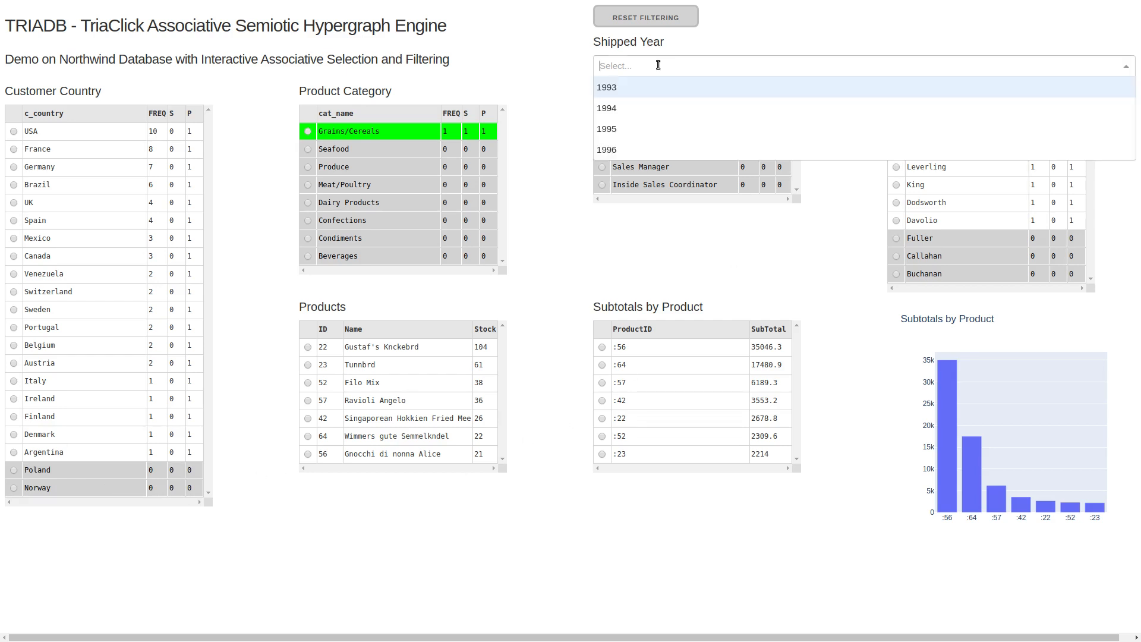
pyautogui.click(607, 109)
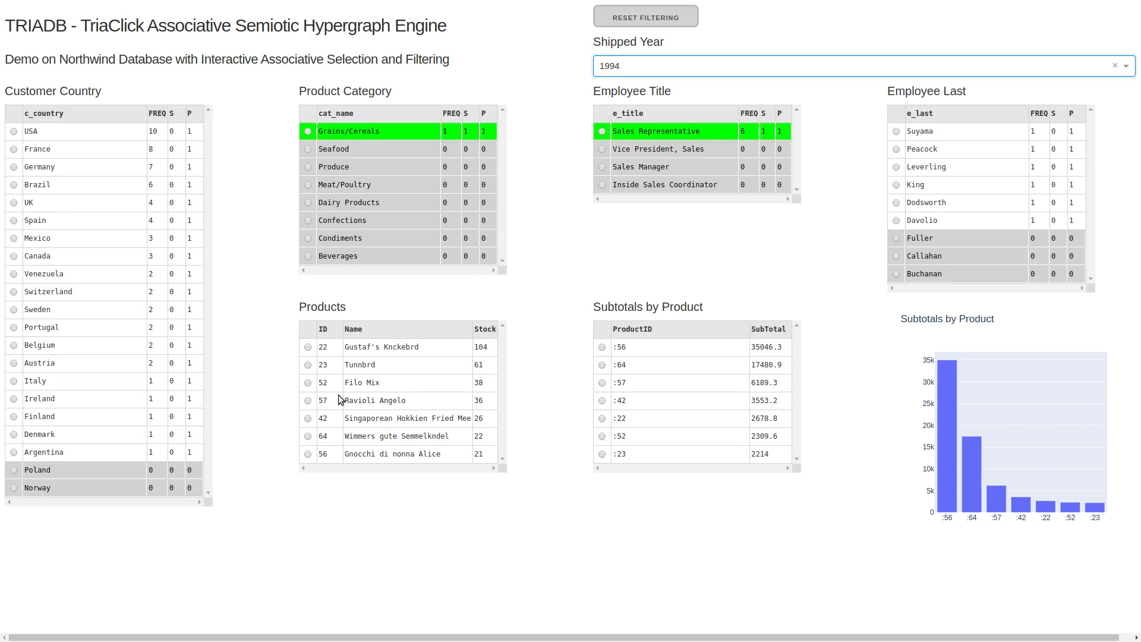
pyautogui.click(367, 403)
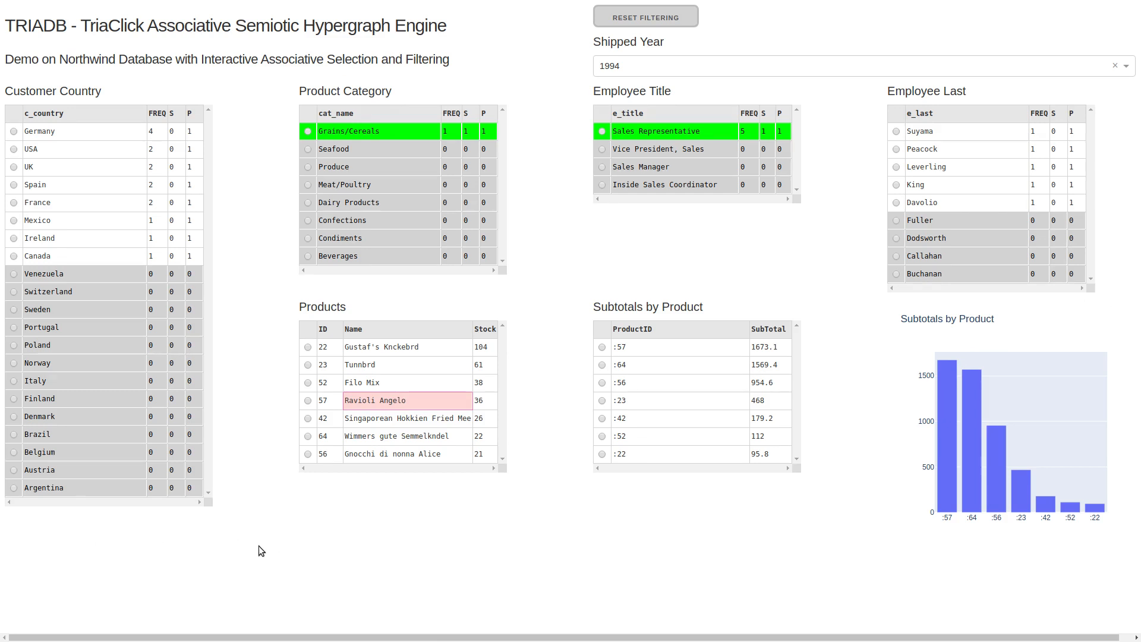
pyautogui.hotkey('alt', 'Tab')
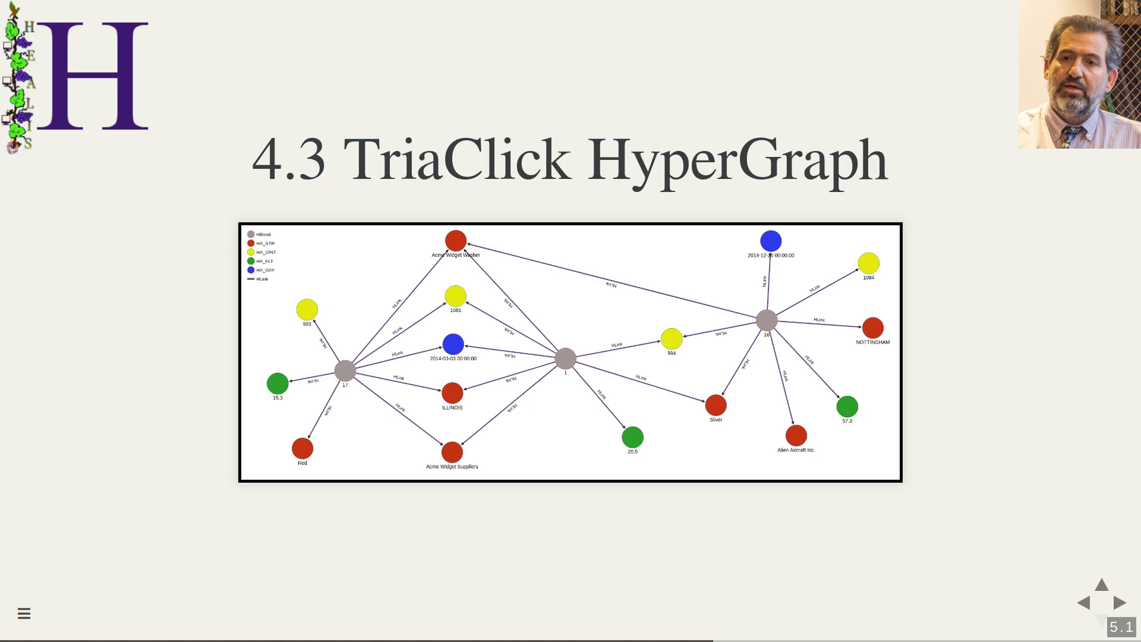
pyautogui.press('Right')
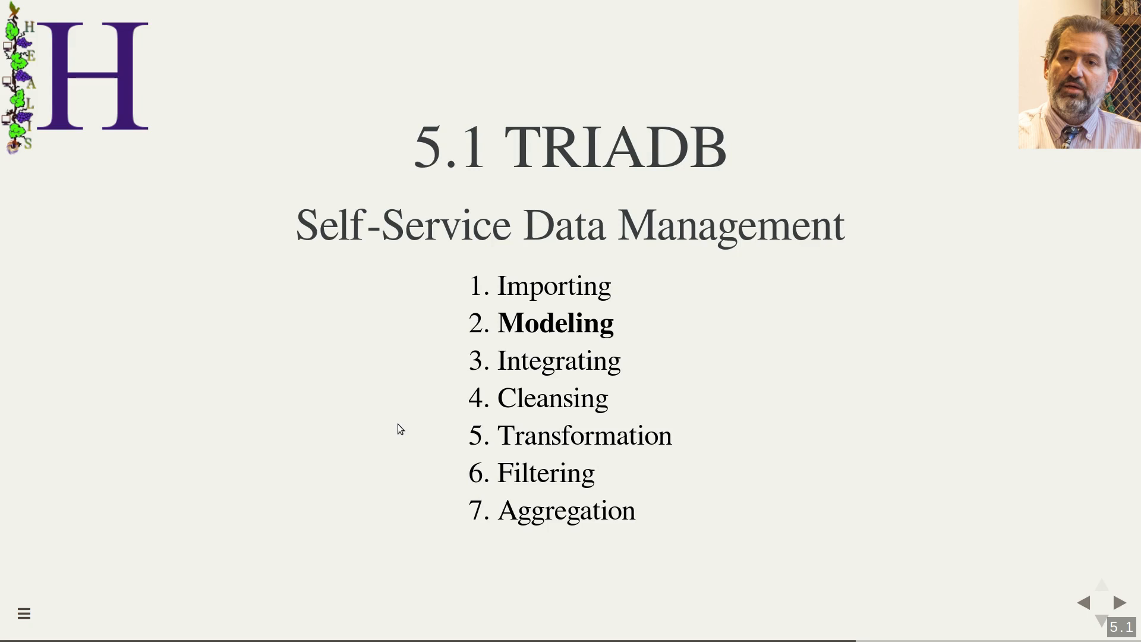
pyautogui.press('Right')
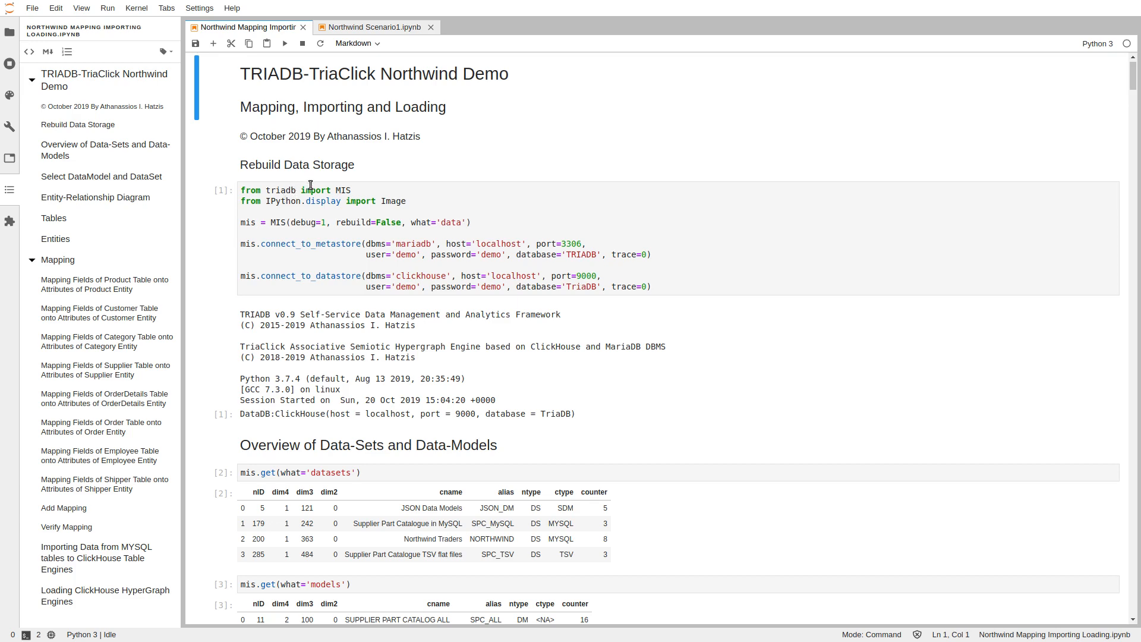
# Step: Review the Northwind mapping notebook's data sets, entity-relationship diagram, tables, entities, Product field mapping, and data importing and loading sections
pyautogui.scroll(-5, 310, 183)
pyautogui.scroll(-7, 312, 248)
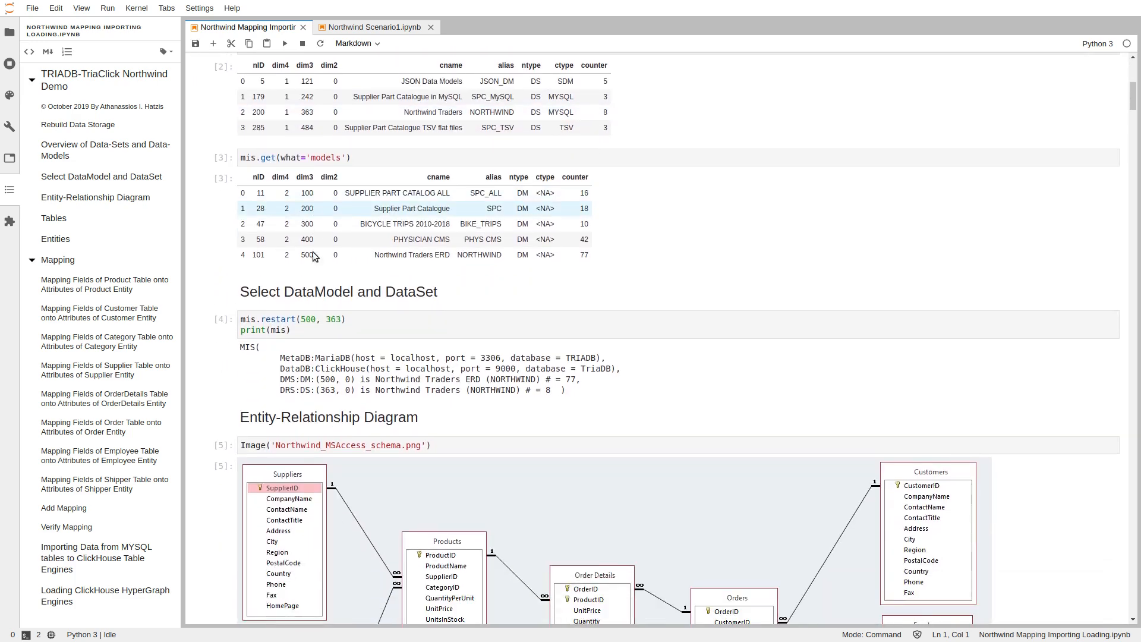
pyautogui.scroll(-7, 314, 255)
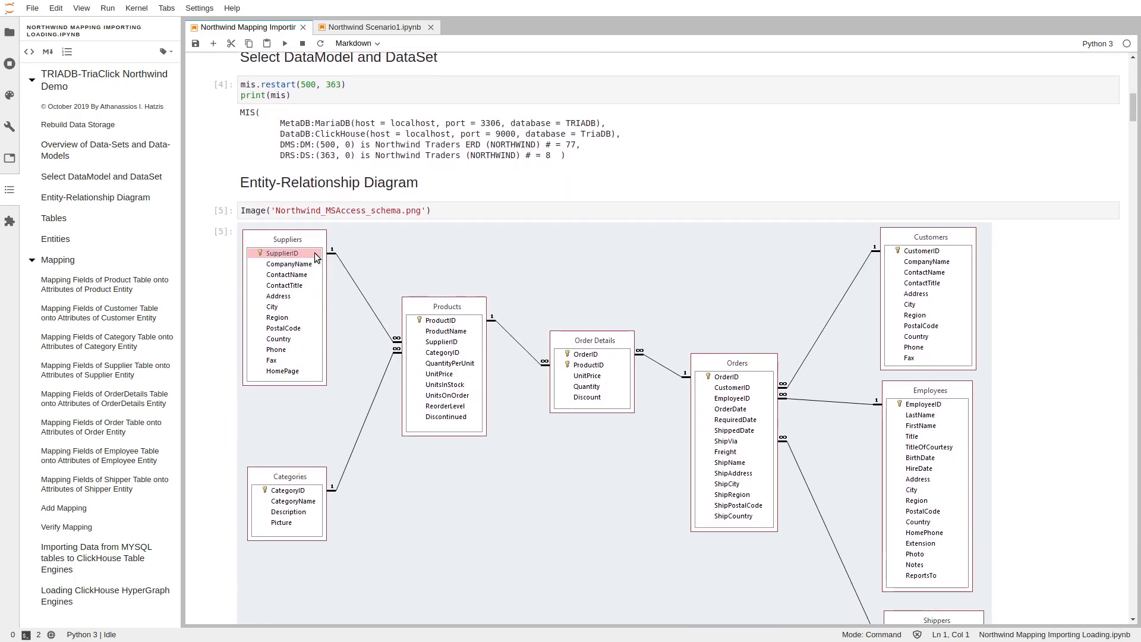
pyautogui.scroll(-1, 323, 258)
pyautogui.scroll(-3, 323, 258)
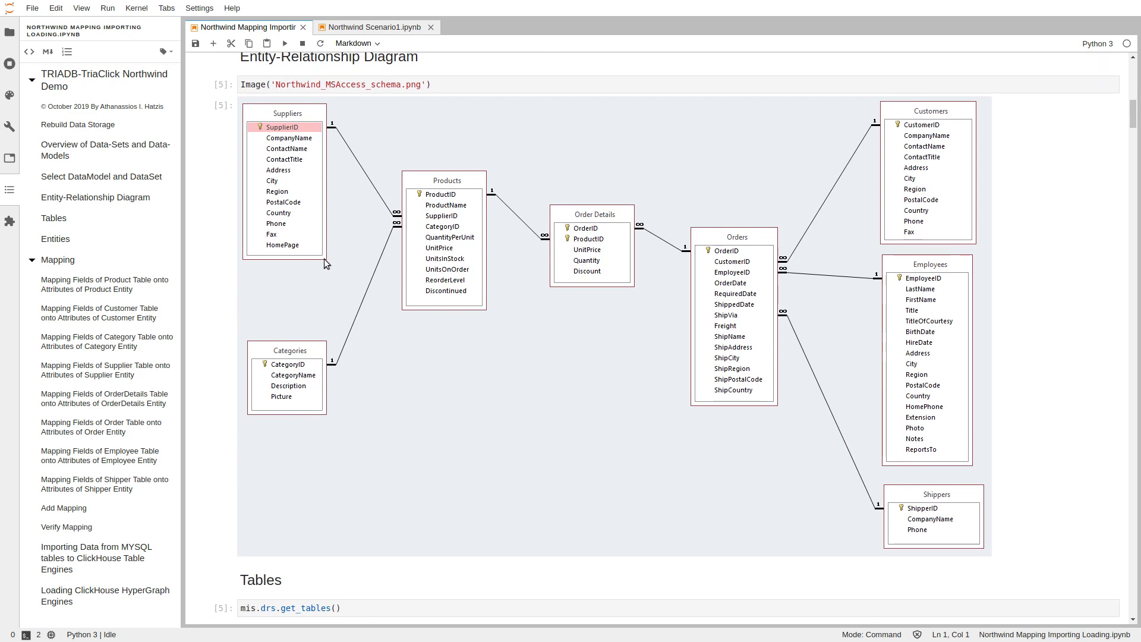
pyautogui.scroll(-10, 322, 261)
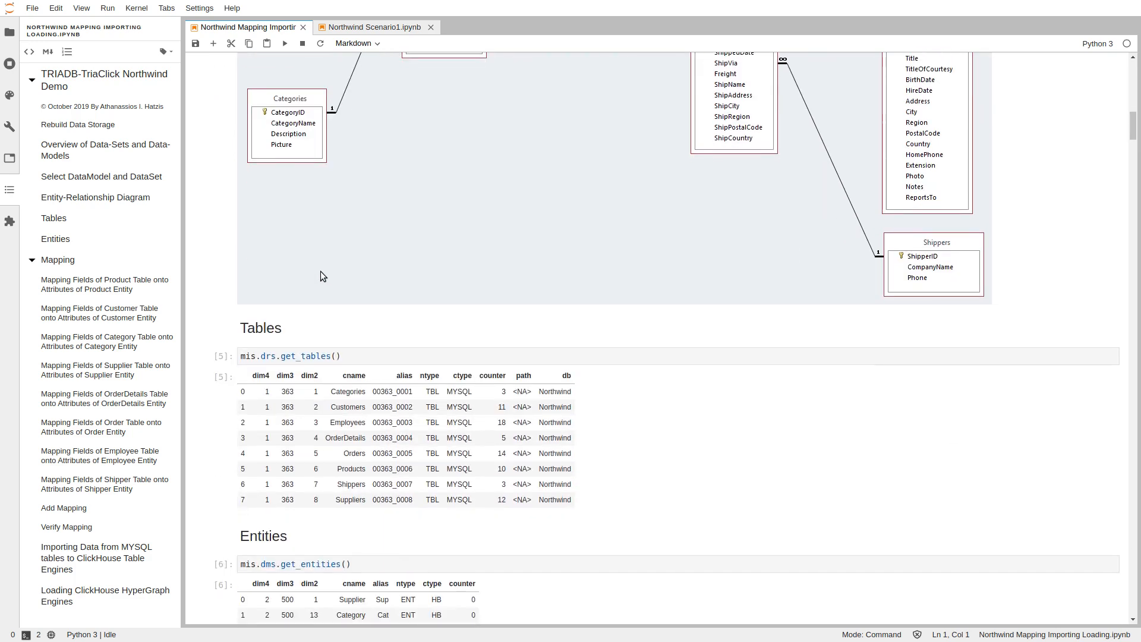
pyautogui.scroll(-7, 305, 312)
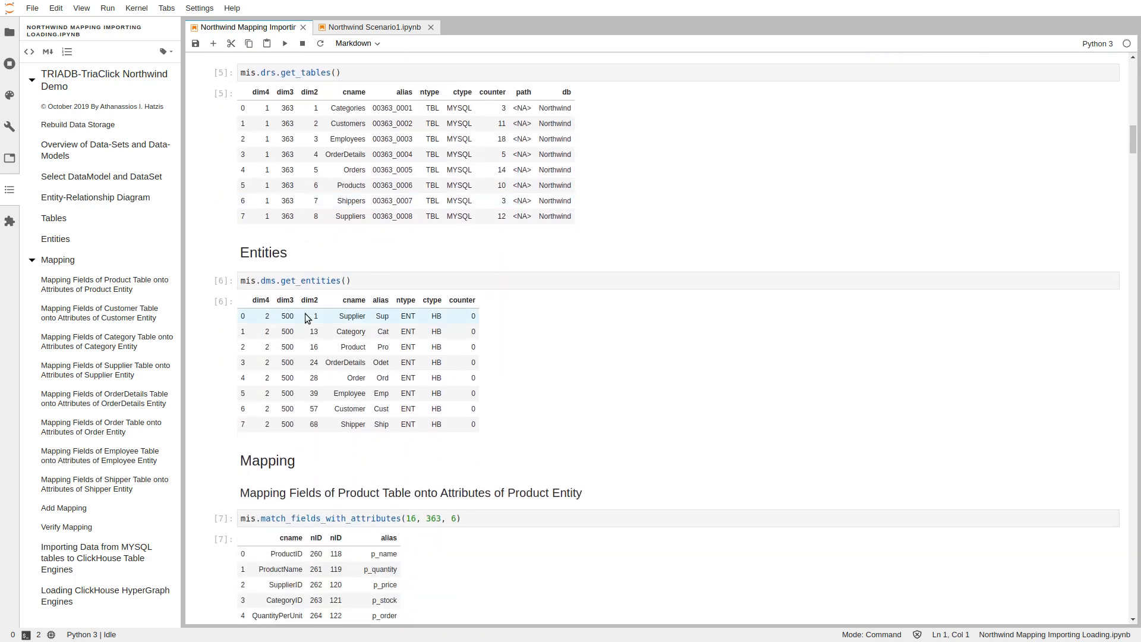
pyautogui.scroll(-17, 305, 318)
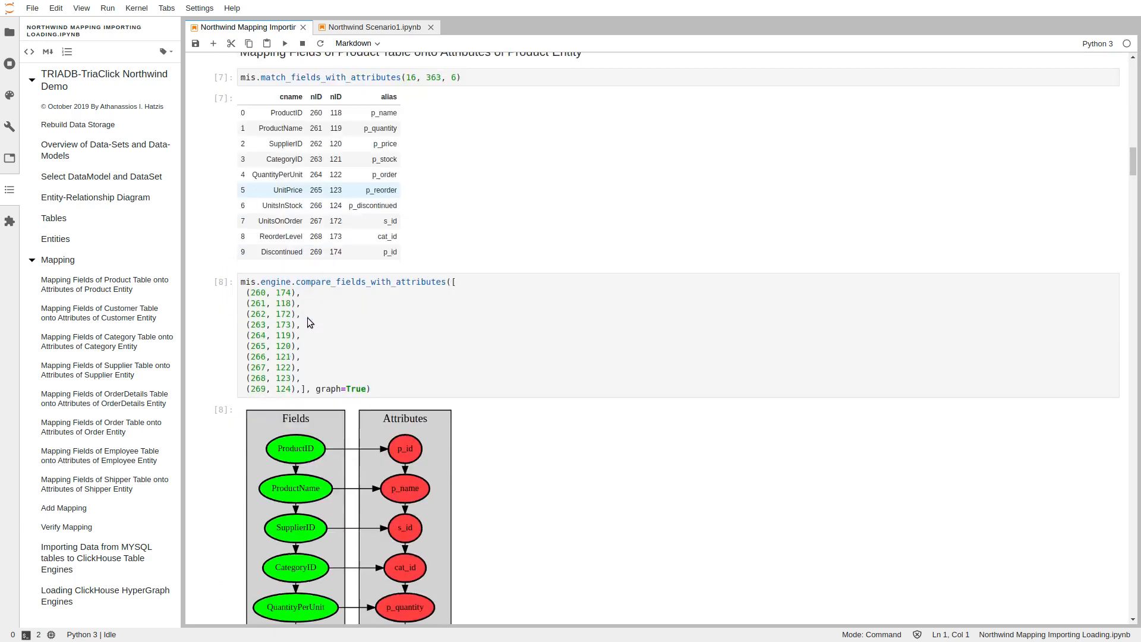
pyautogui.scroll(-4, 309, 320)
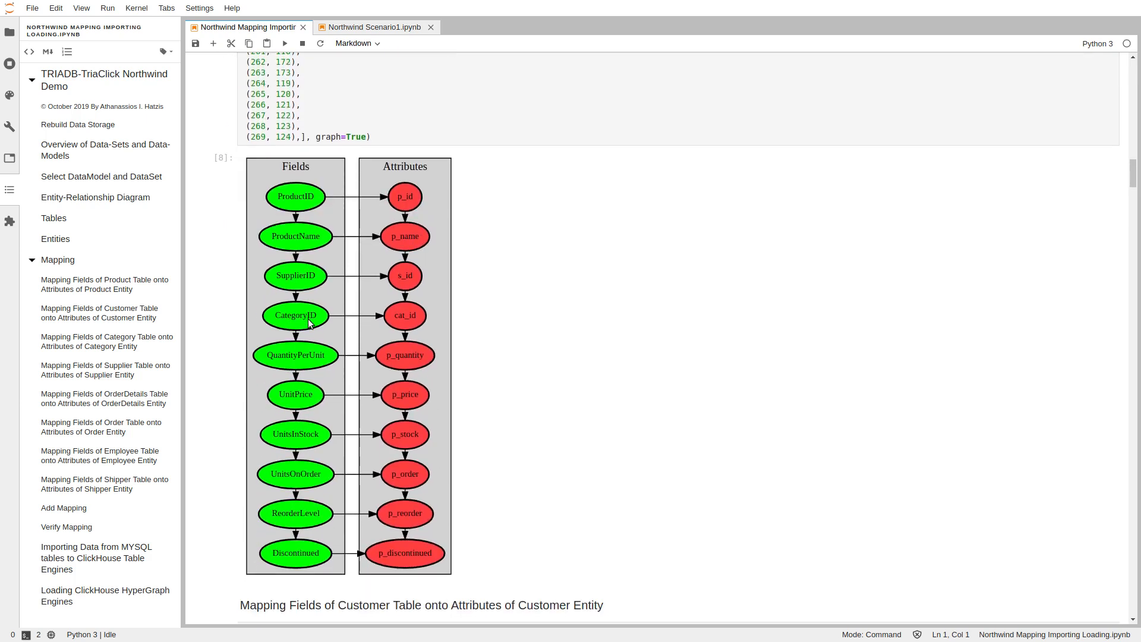
pyautogui.click(67, 558)
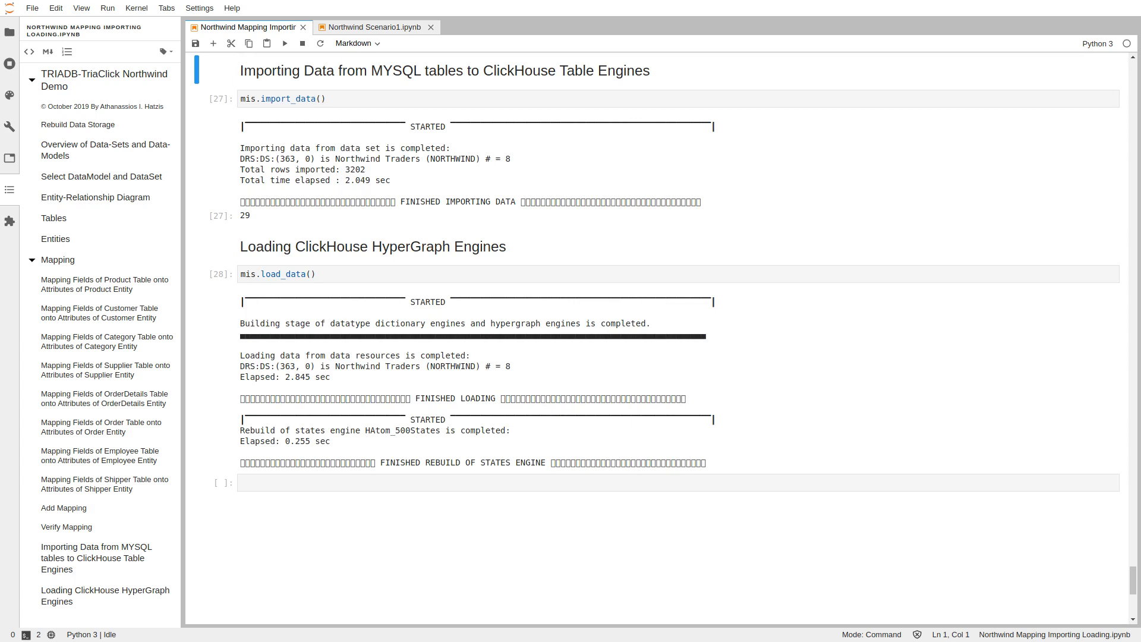
# Step: Review the Northwind Scenario1 notebook's ASERD diagram, category and shipped-year filters, dimension lists, and top ten subtotals by order and dairy product
pyautogui.click(376, 30)
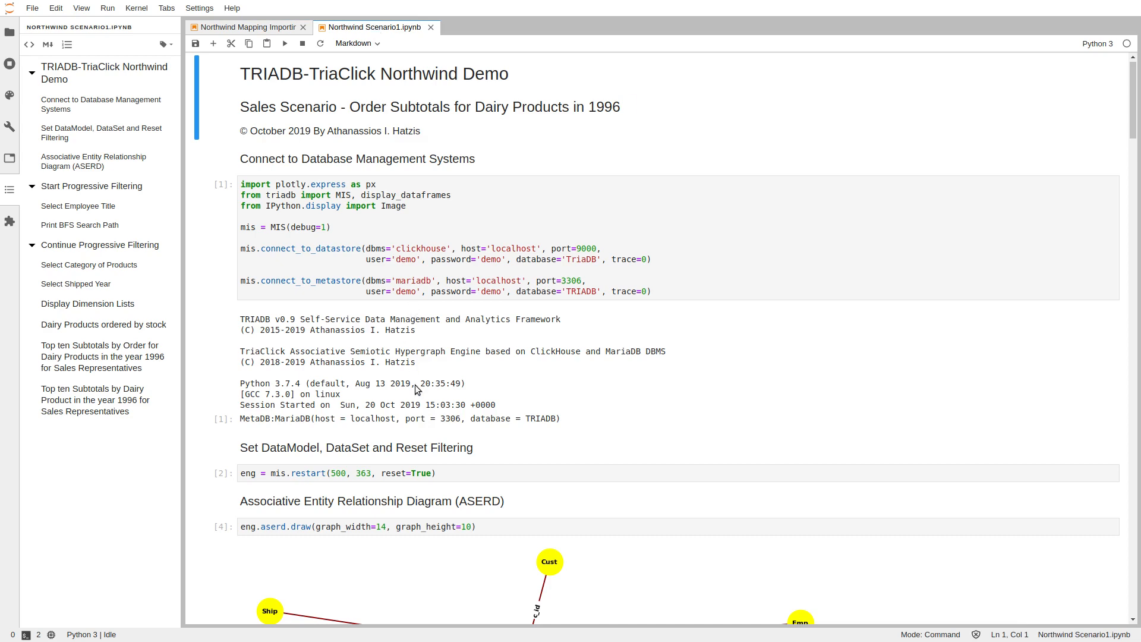
pyautogui.scroll(-6, 419, 390)
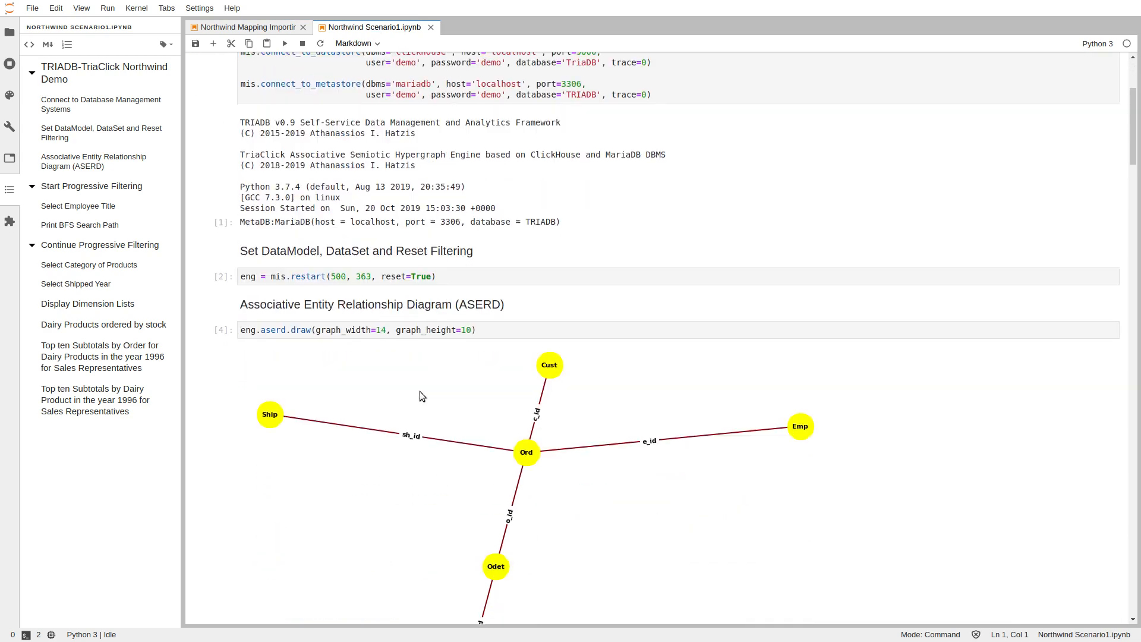
pyautogui.scroll(-2, 420, 391)
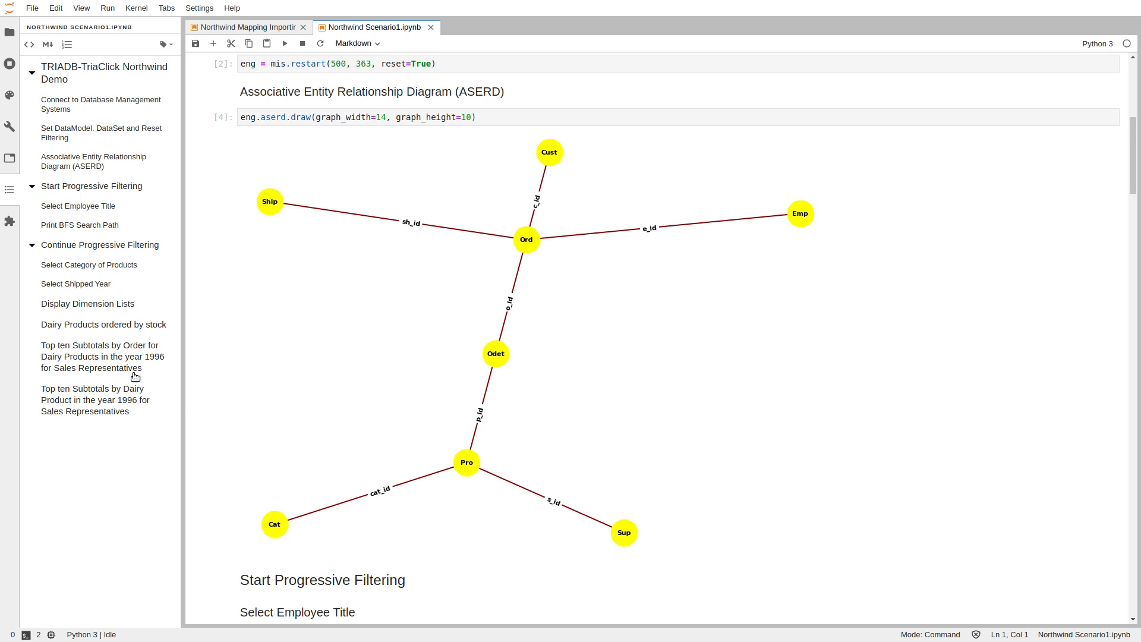
pyautogui.click(74, 267)
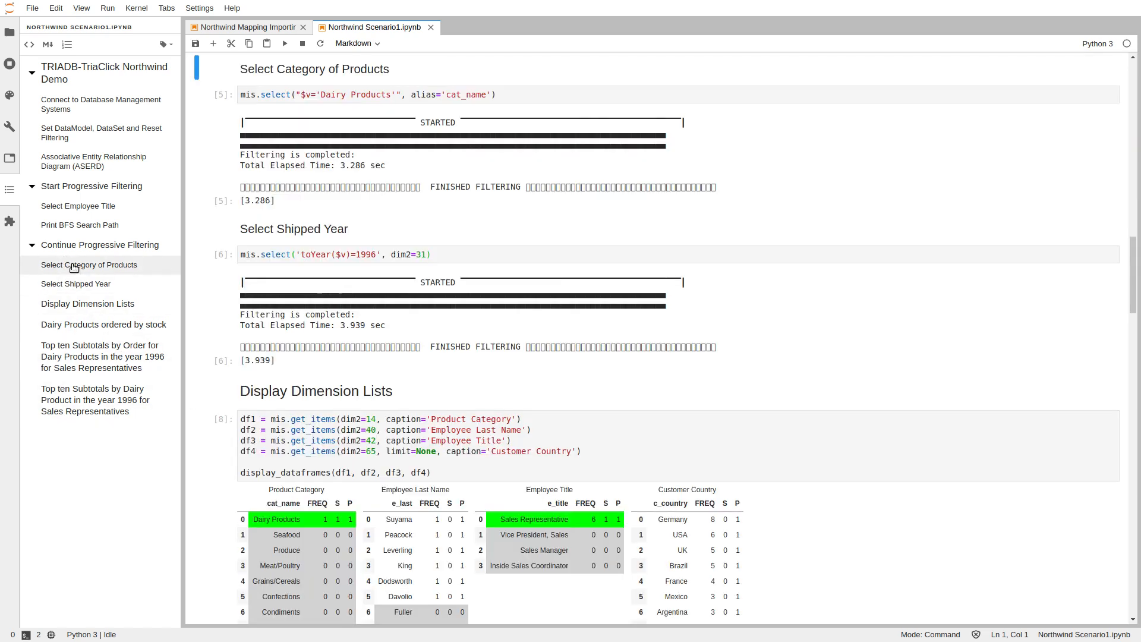
pyautogui.click(70, 286)
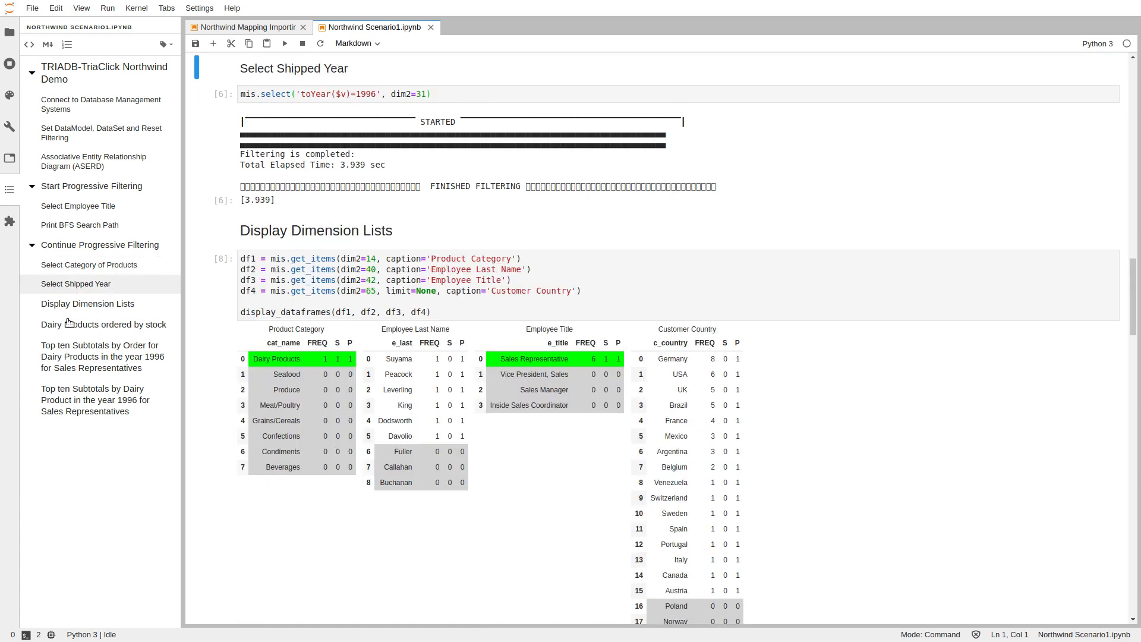
pyautogui.click(76, 369)
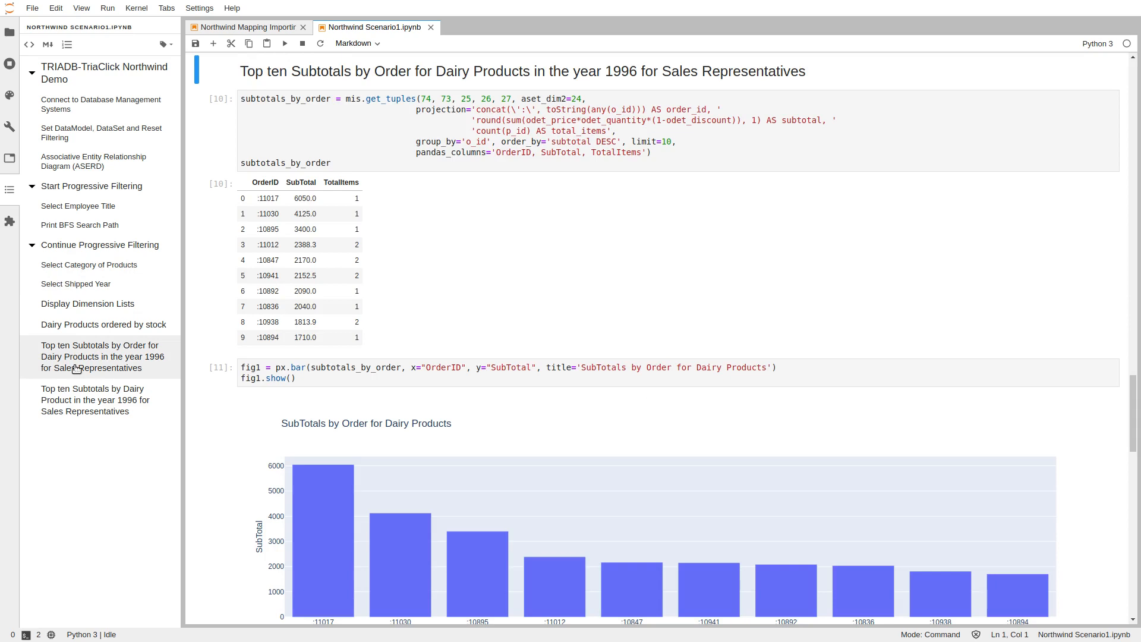
pyautogui.click(92, 306)
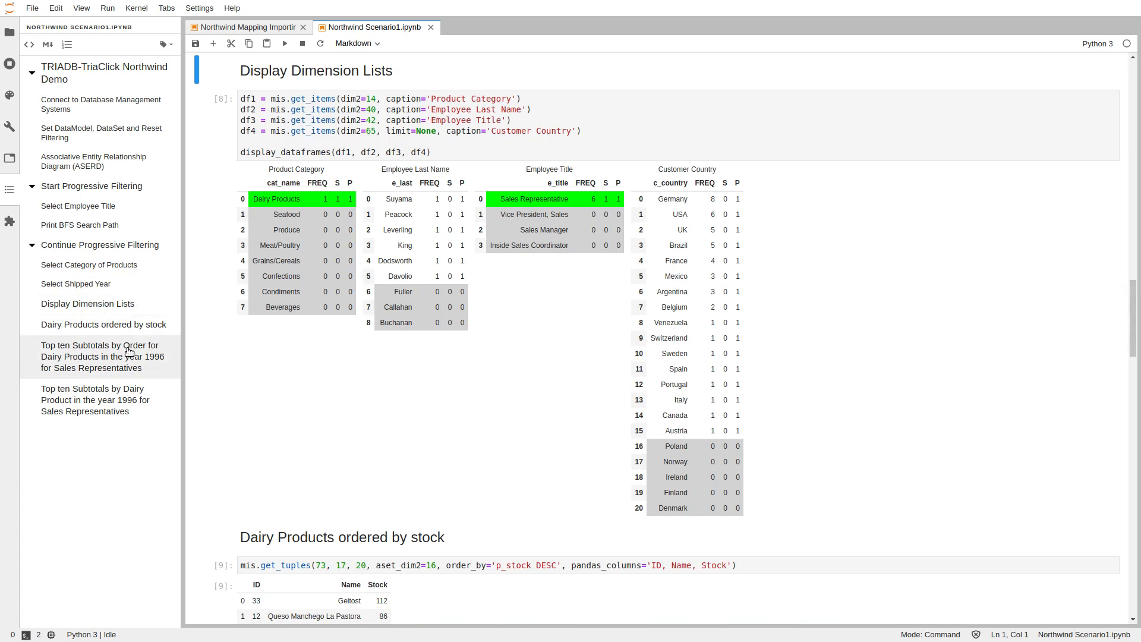
pyautogui.click(91, 405)
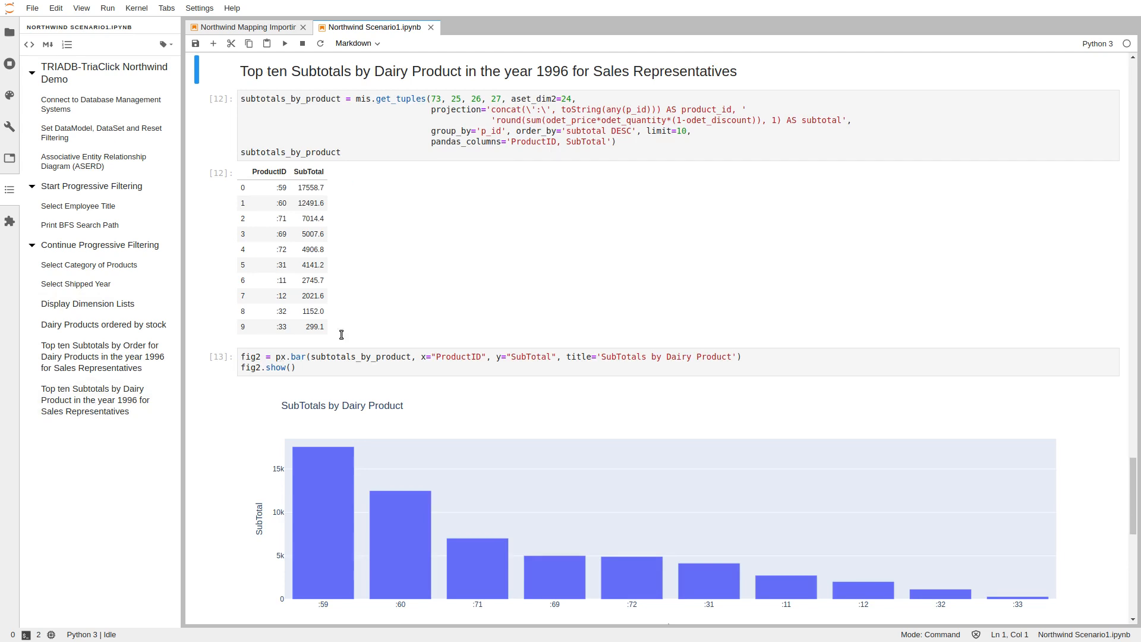
pyautogui.click(495, 319)
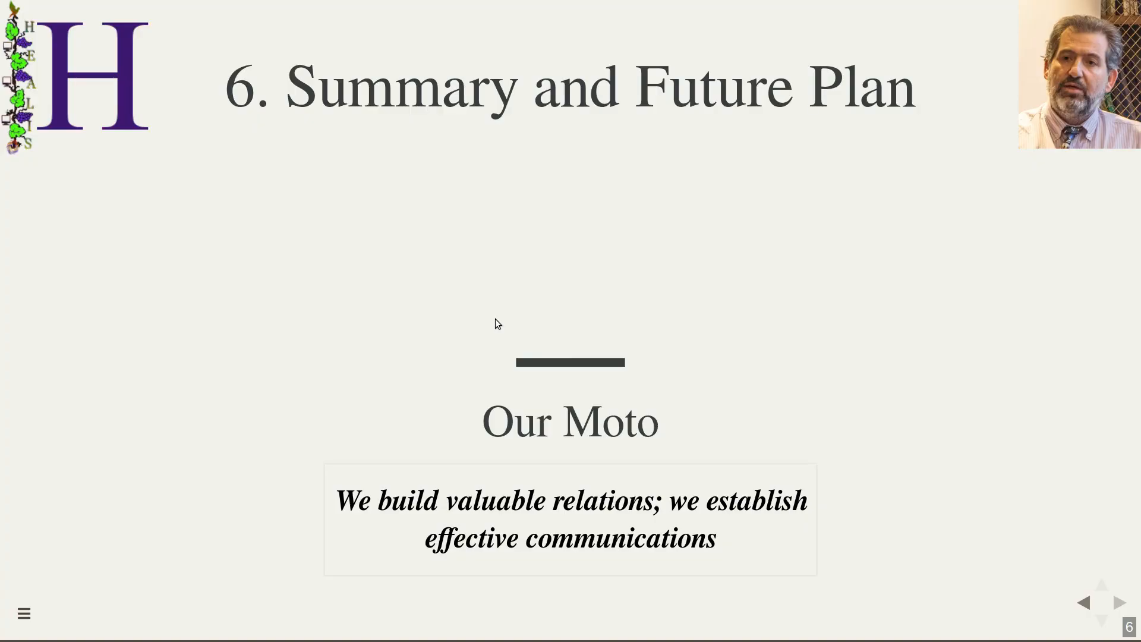
pyautogui.press('Right')
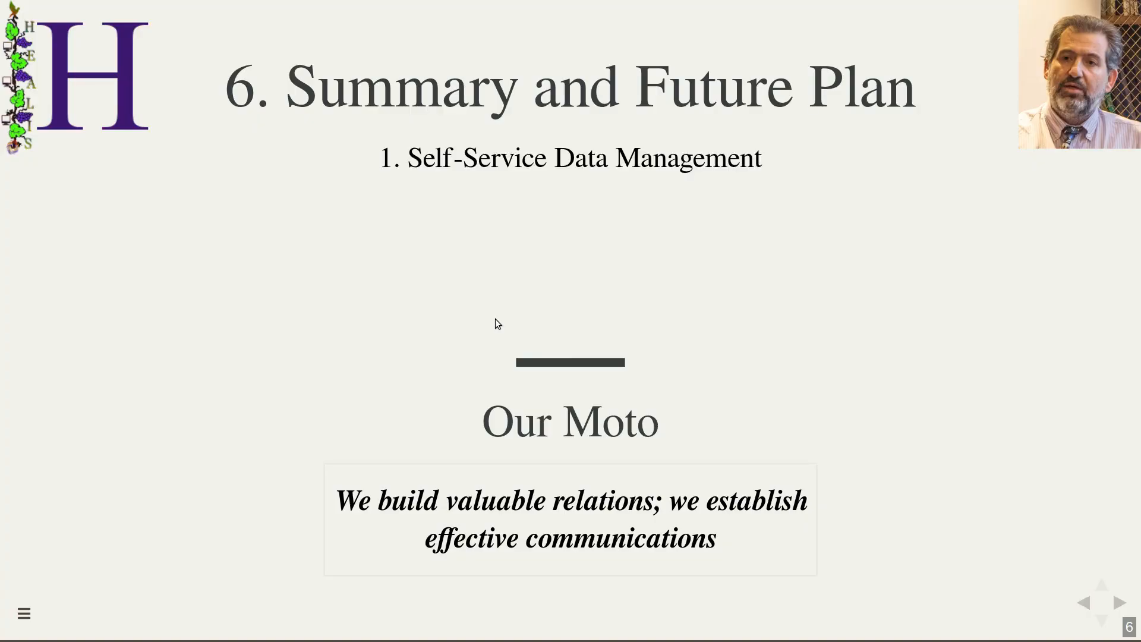
pyautogui.press('Right')
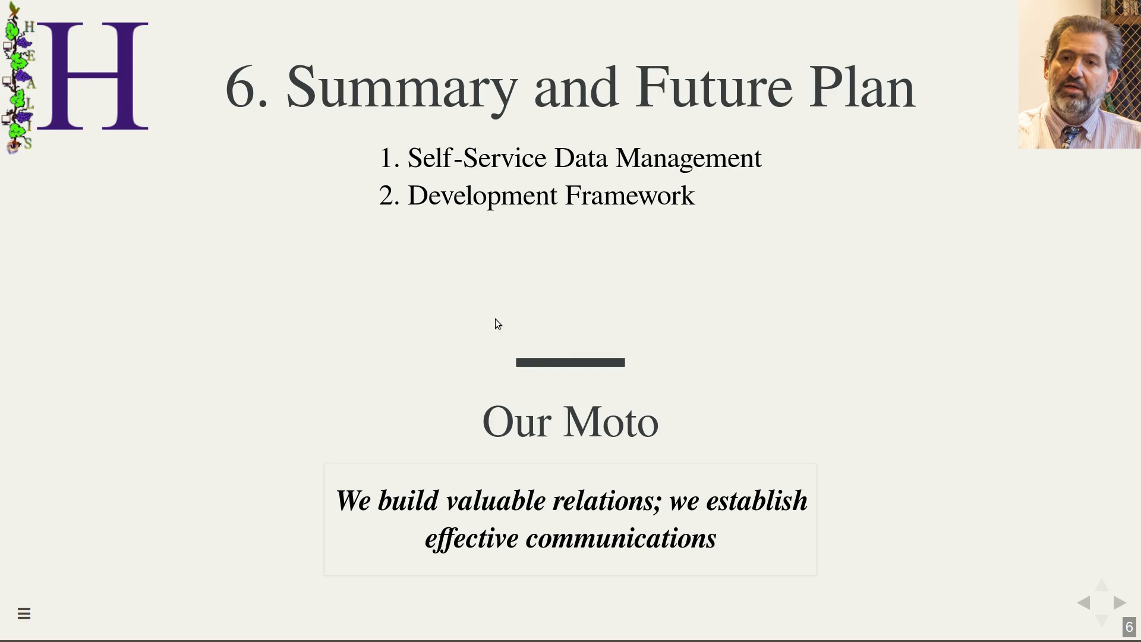
pyautogui.press('Right')
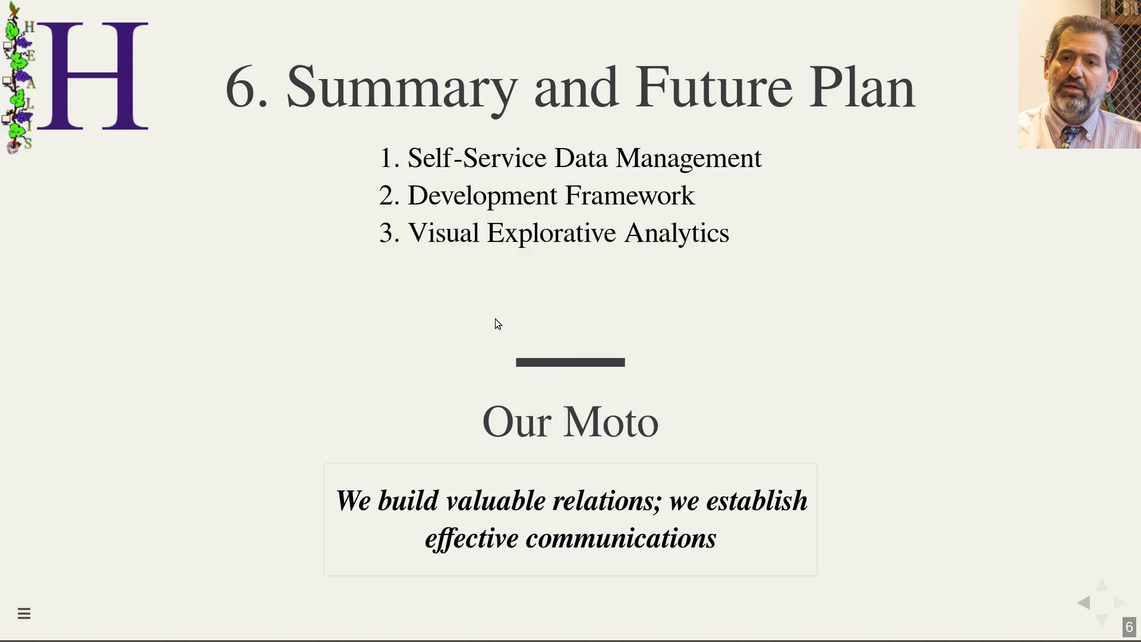